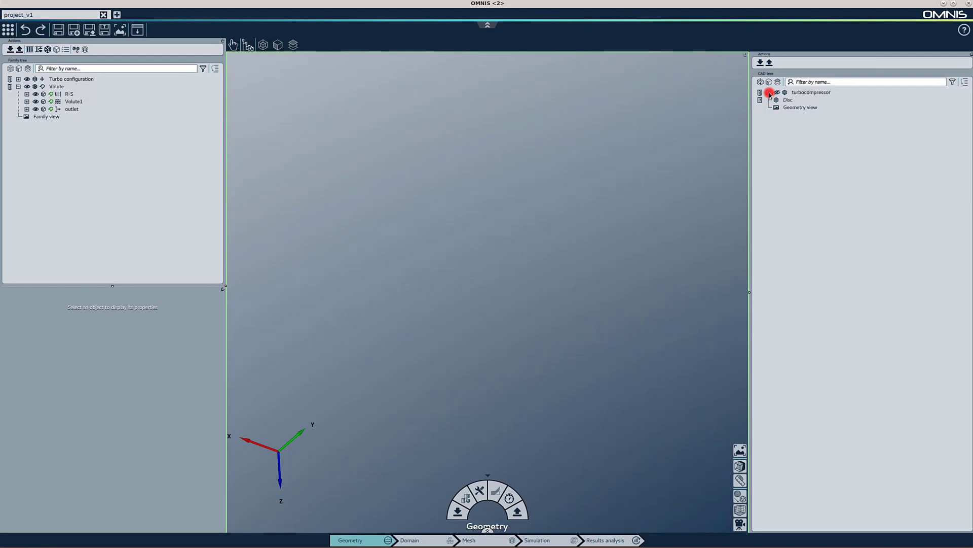
- Expand the turbocompressor assembly in the CAD tree and display the volute body with its boundaries
click(769, 93)
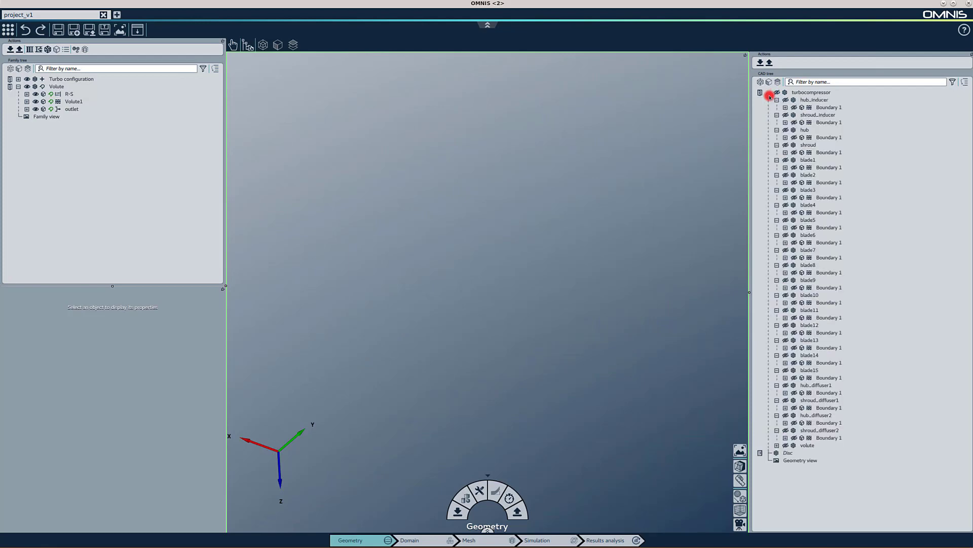
click(786, 446)
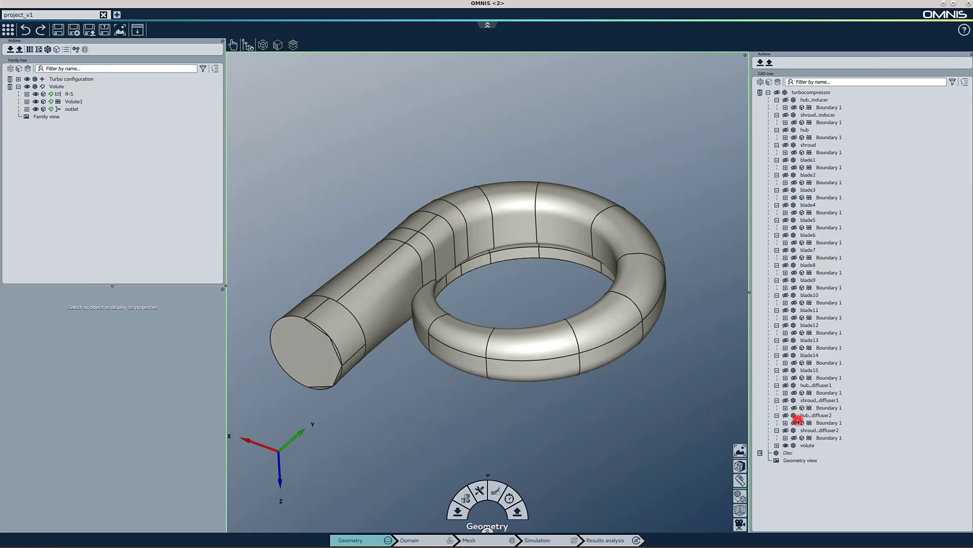
click(777, 446)
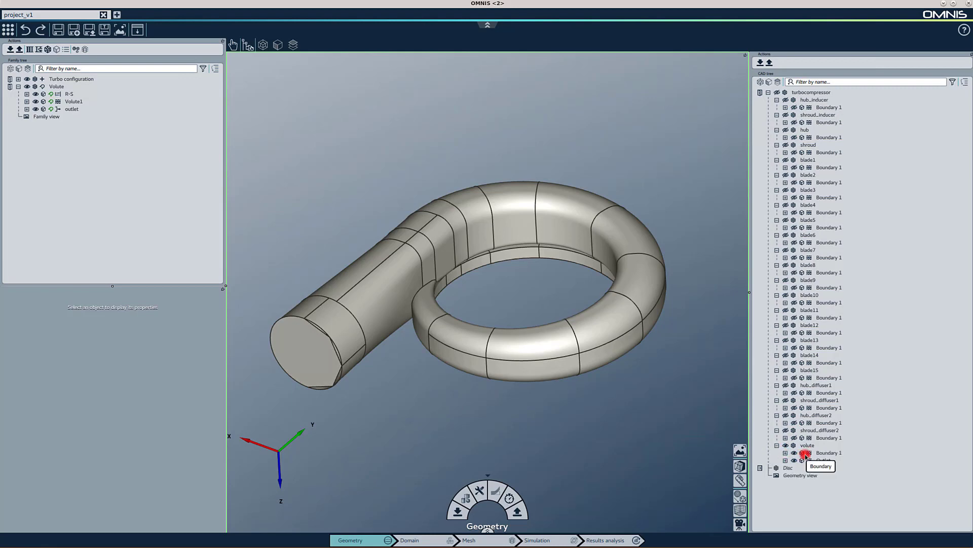
- Highlight the volute's Boundary 1 and Outlet boundaries, and expand Boundary 1 to list its faces
click(827, 453)
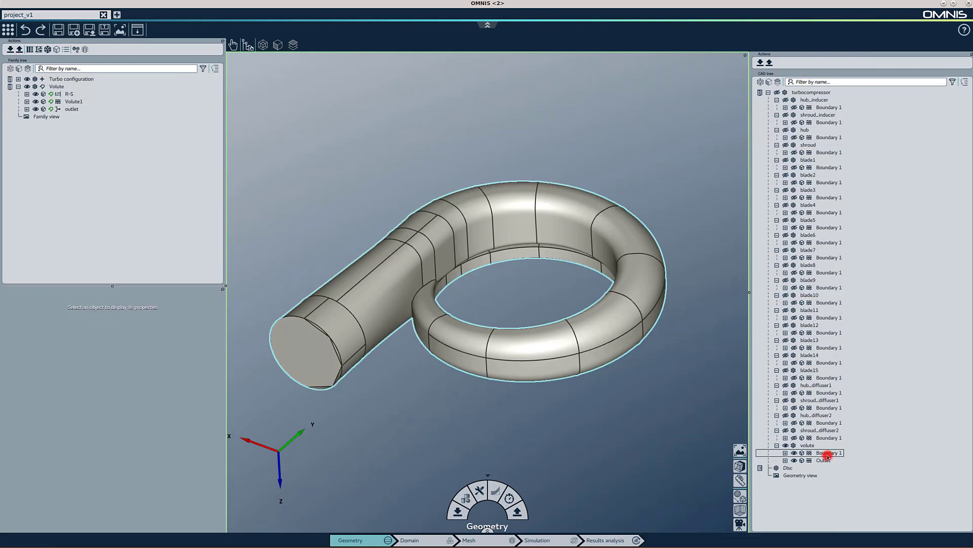
click(826, 458)
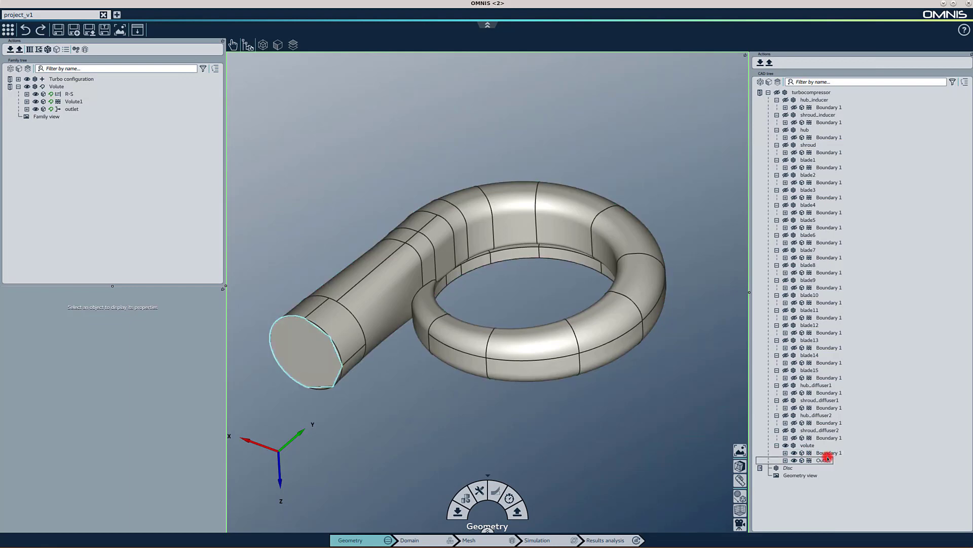
click(786, 453)
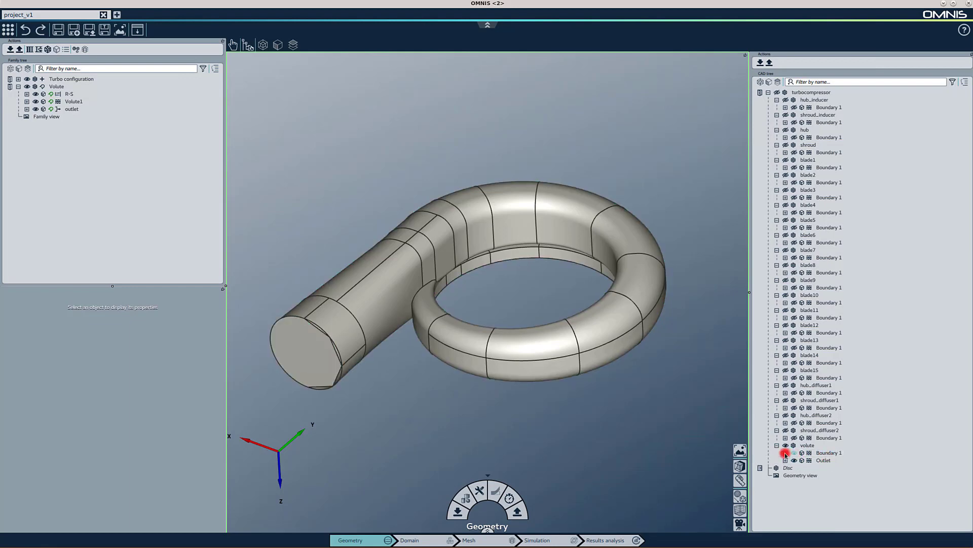
click(785, 454)
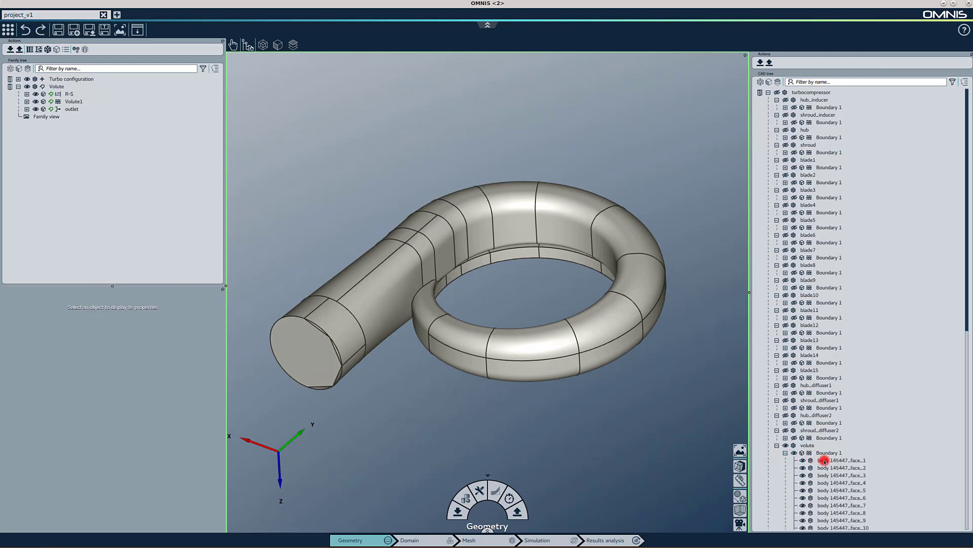
- Select individual faces of the volute's Boundary 1 one after another to see where they lie
click(824, 461)
click(827, 475)
click(827, 490)
click(828, 497)
click(831, 513)
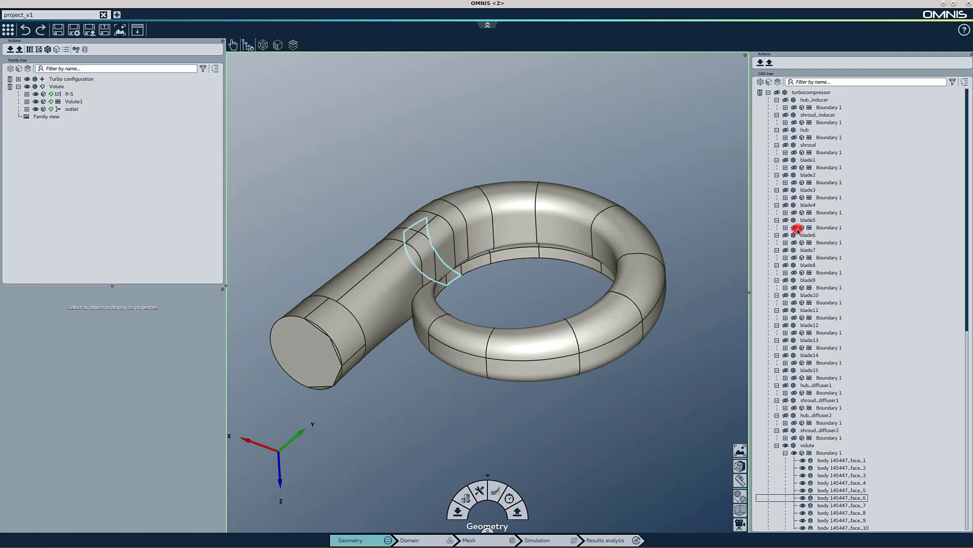
- Expand all assemblies in the CAD tree to show the faces of every body
click(760, 82)
click(769, 81)
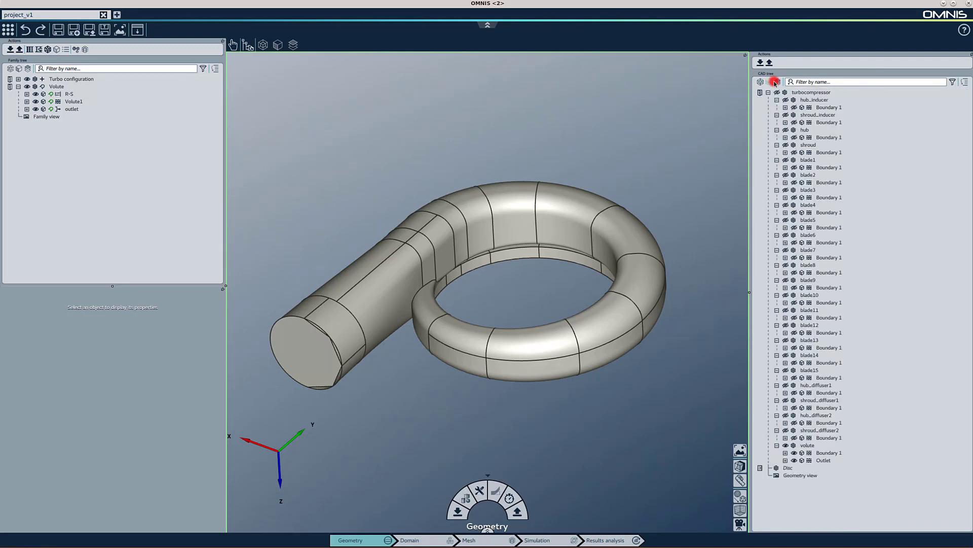
click(778, 81)
click(779, 82)
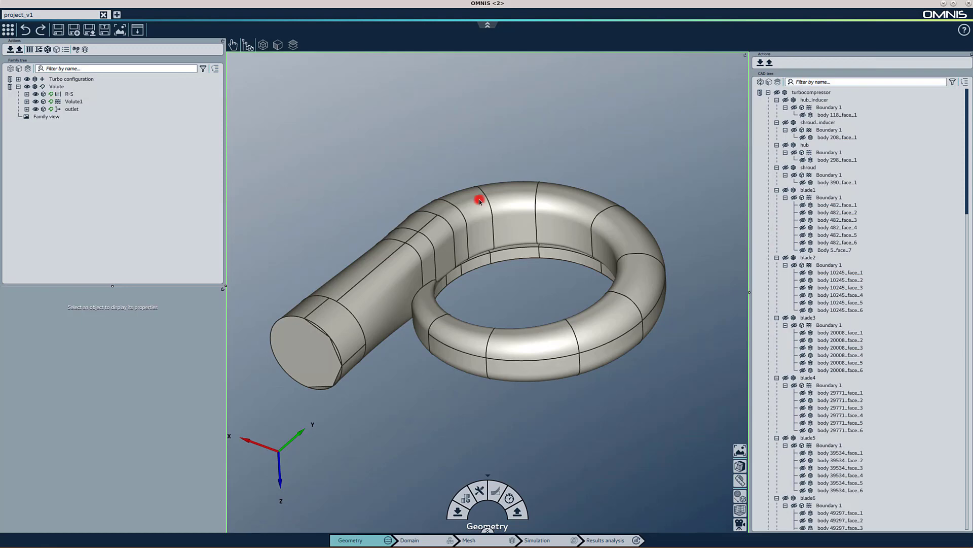
- Inspect the volute up close in the viewport, then collapse the CAD tree
middle_drag(478, 198, 410, 303)
scroll(412, 303, up, 3)
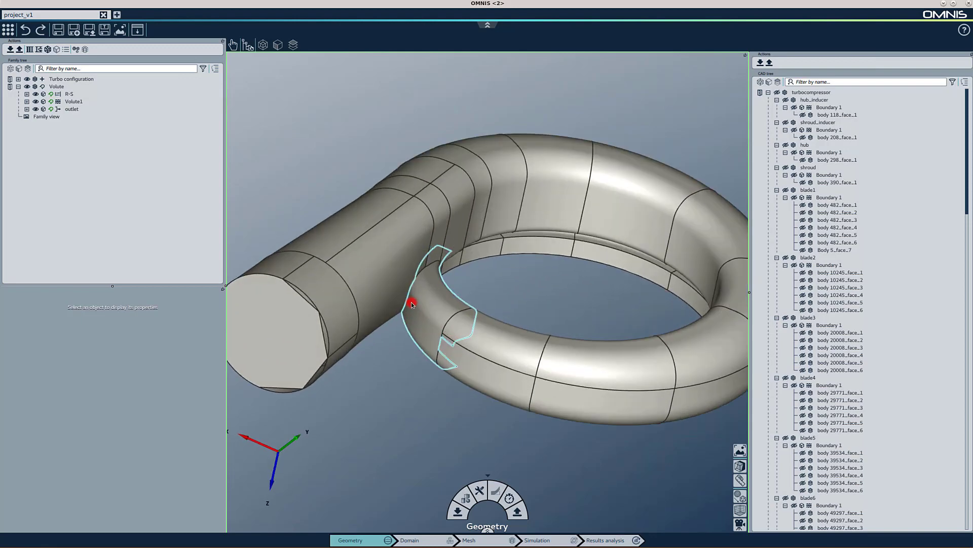
scroll(412, 303, up, 2)
scroll(412, 303, down, 3)
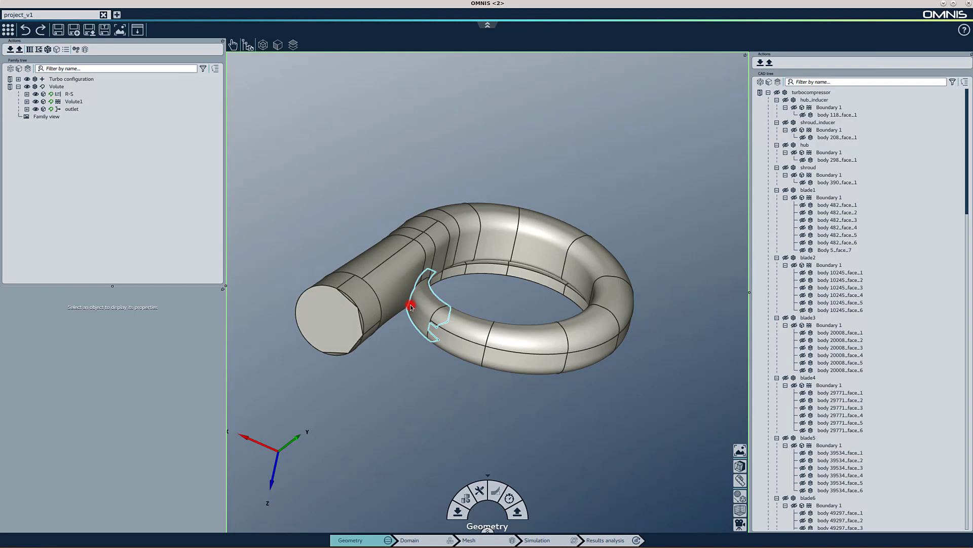
click(761, 83)
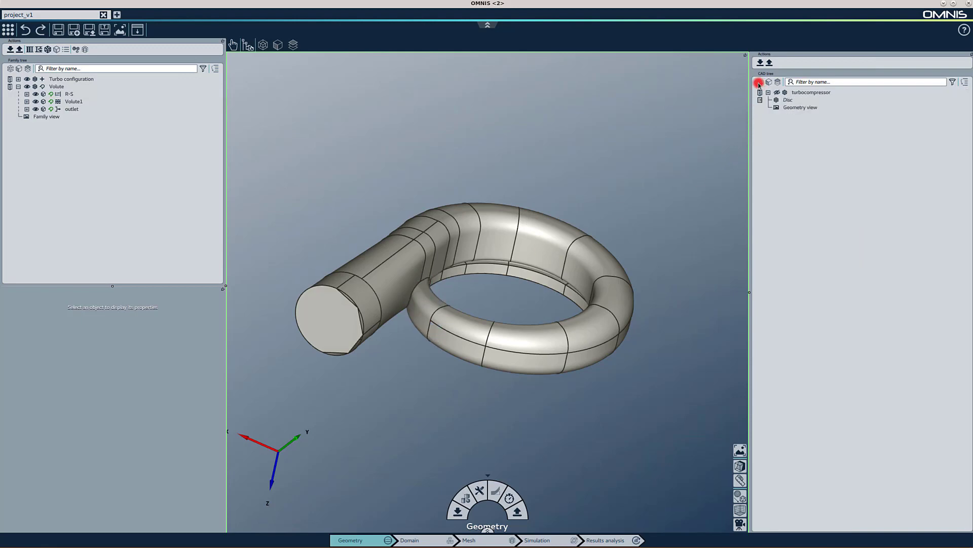
- Select the turbocompressor in the viewport and then pick the volute's outlet face
click(595, 258)
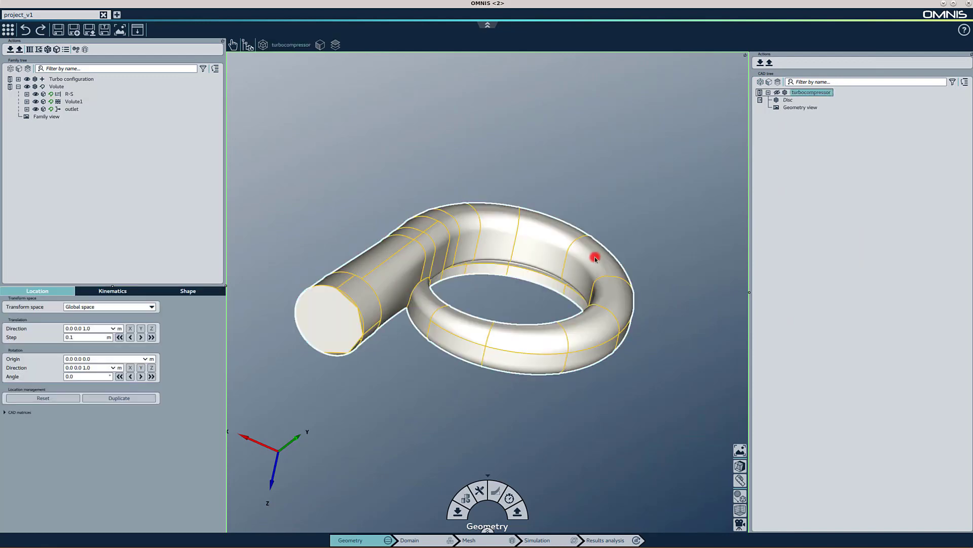
click(769, 83)
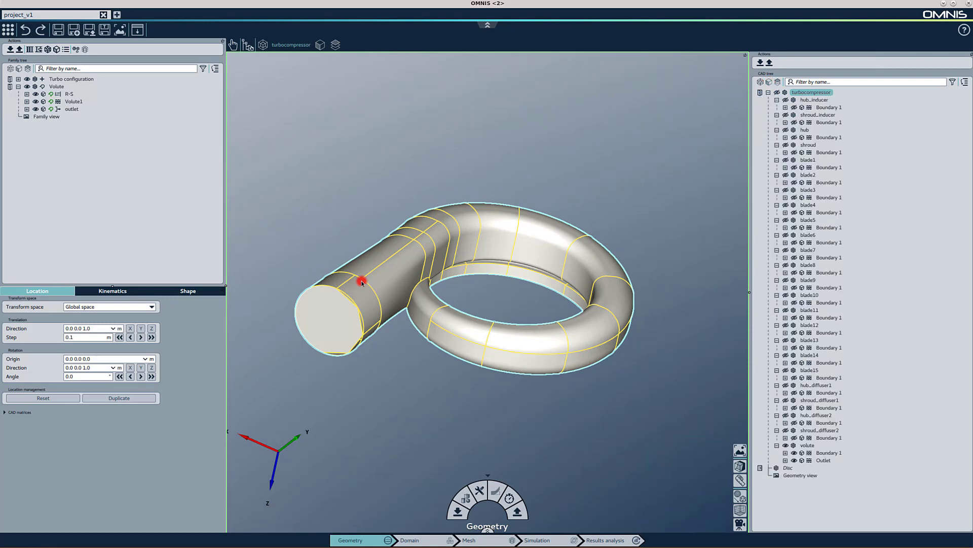
click(331, 322)
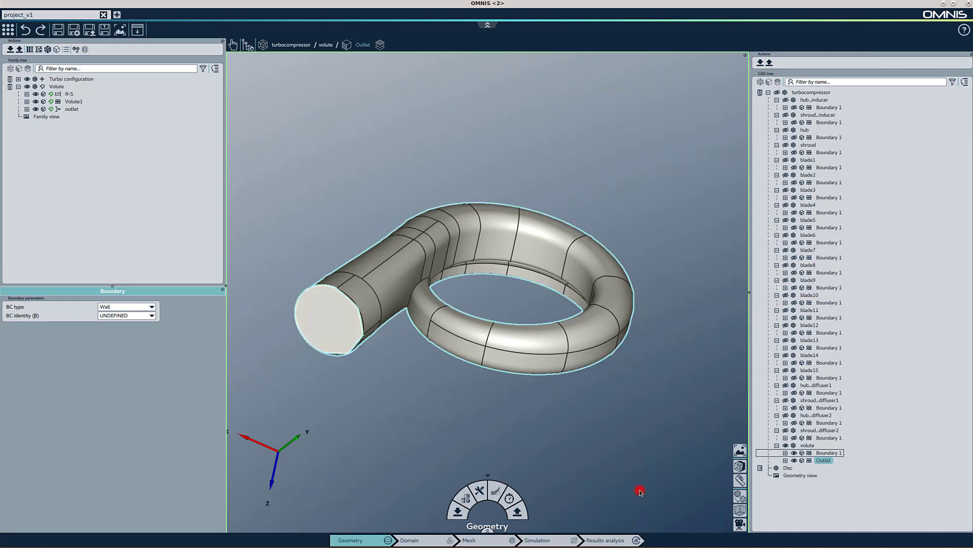
- Switch the camera to the YZ and XY plane views and fit the camera to the selected outlet
click(739, 524)
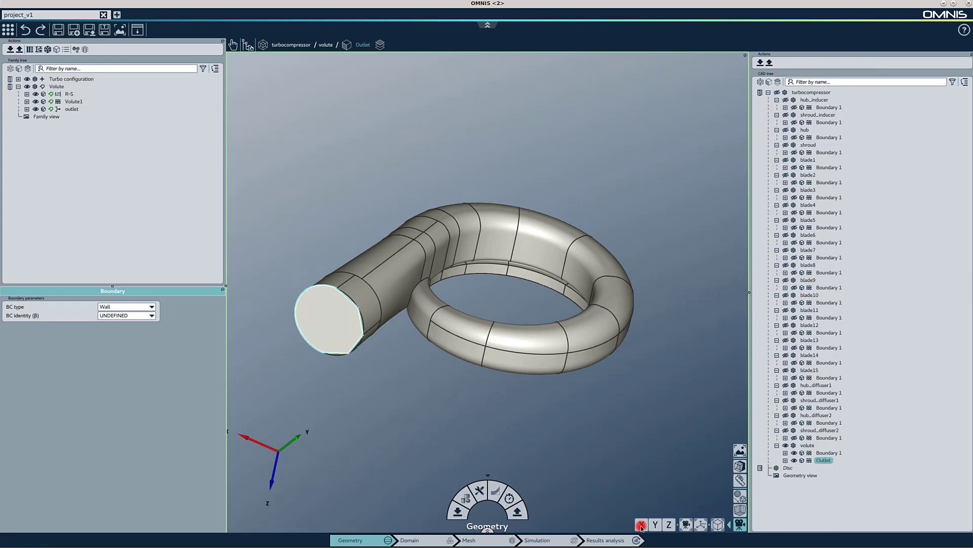
click(656, 525)
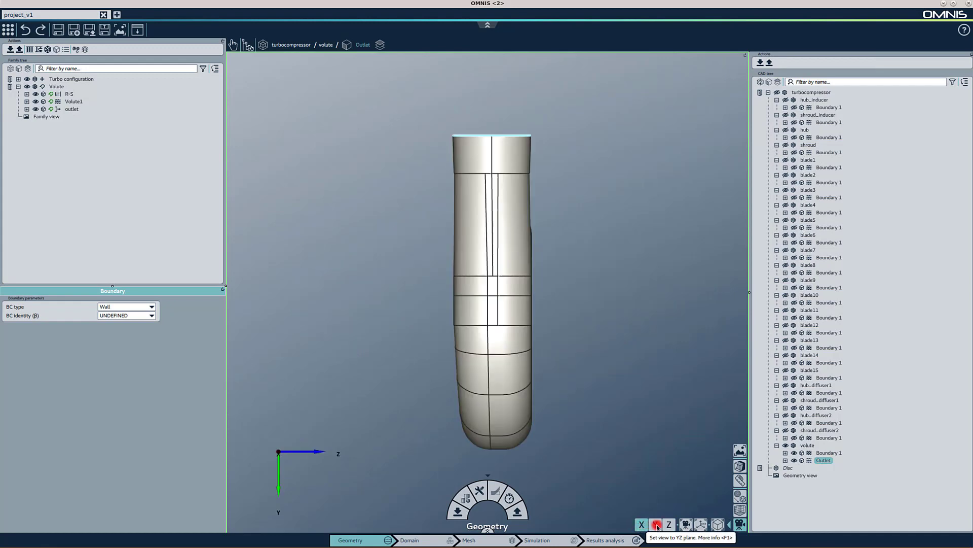
click(669, 525)
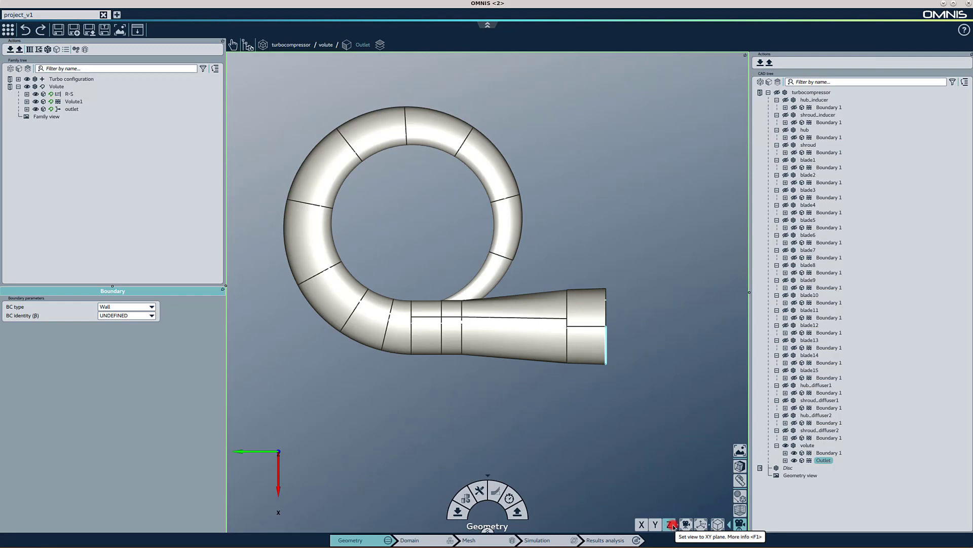
click(687, 526)
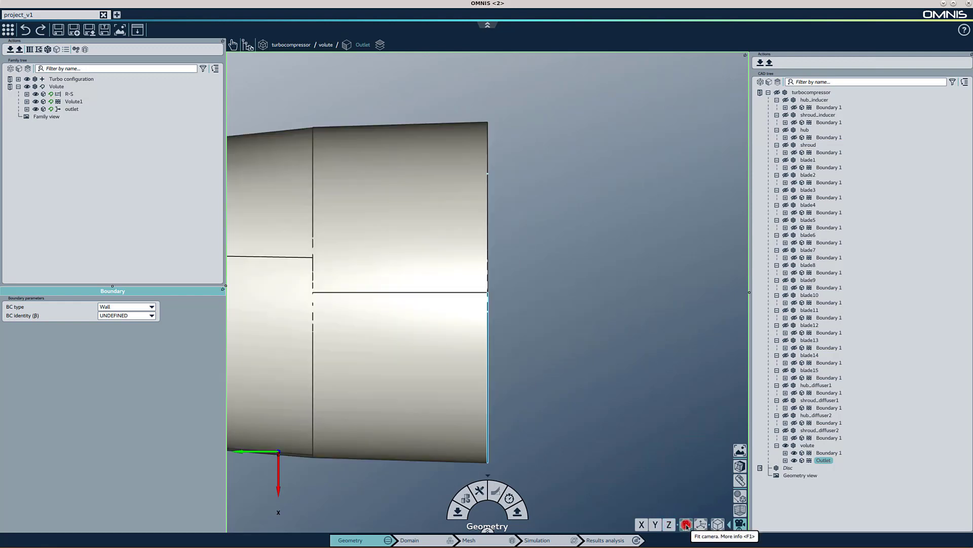
- Reset the view to the default orientation and toggle between orthographic and perspective camera
drag(583, 344, 515, 349)
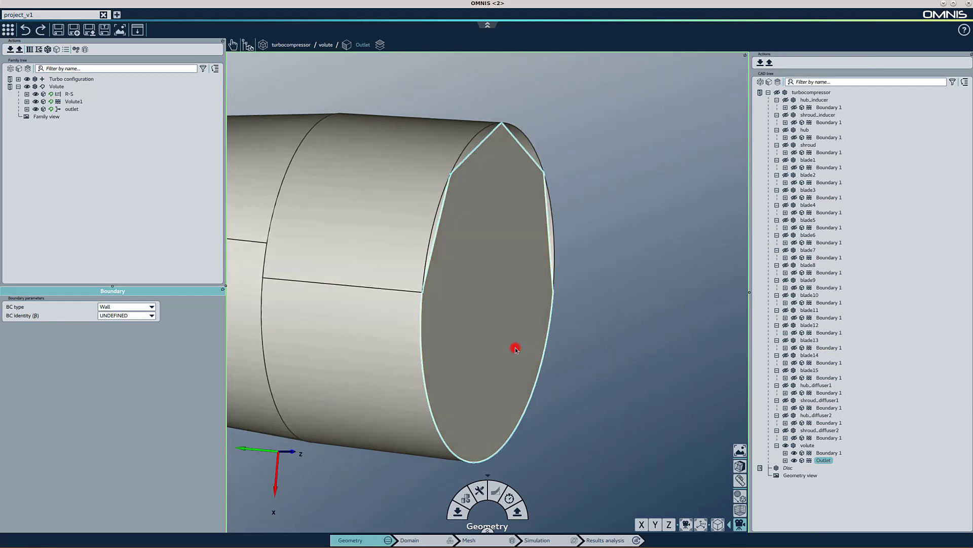
click(701, 526)
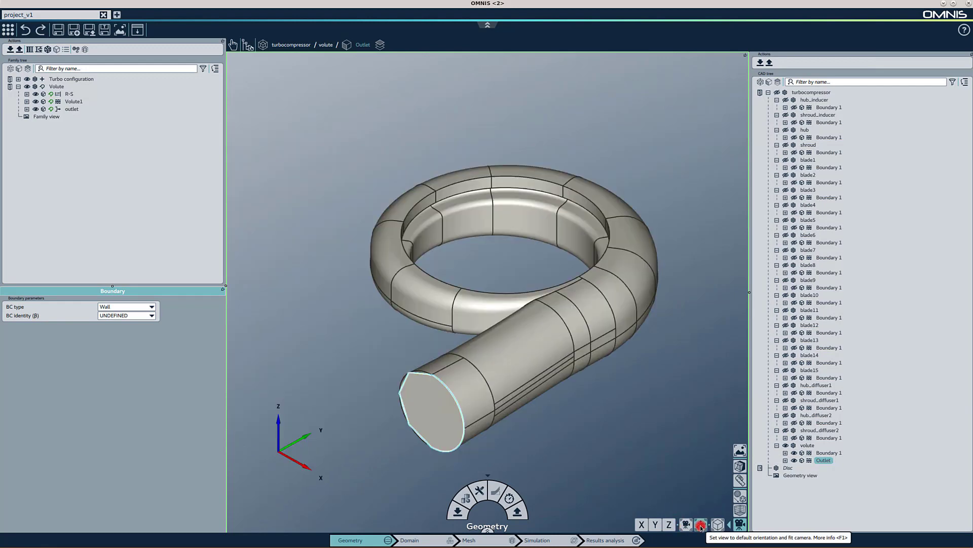
click(718, 525)
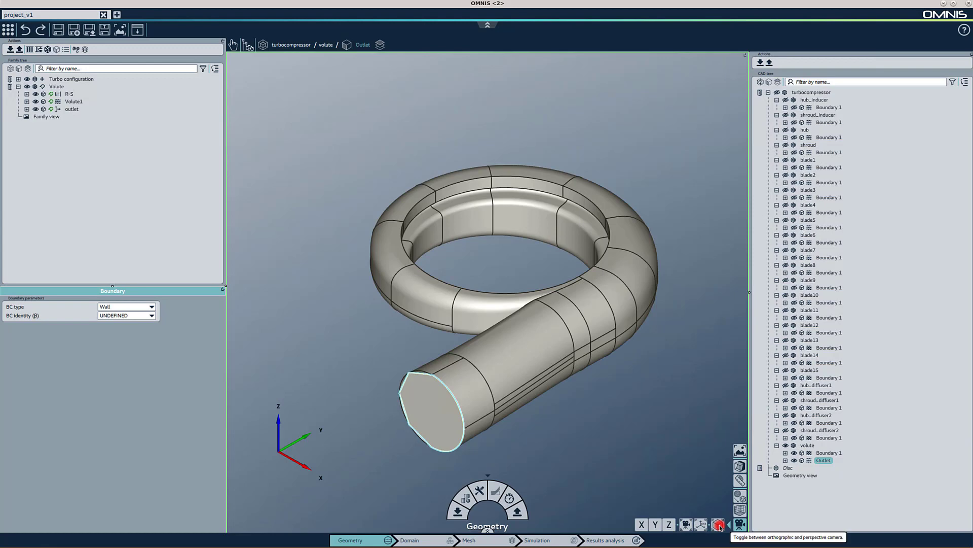
click(720, 526)
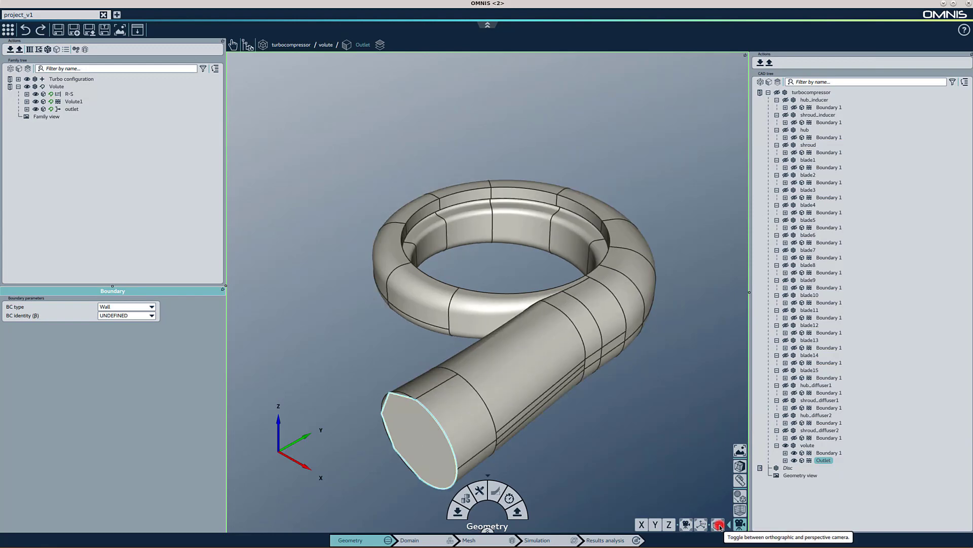
click(719, 525)
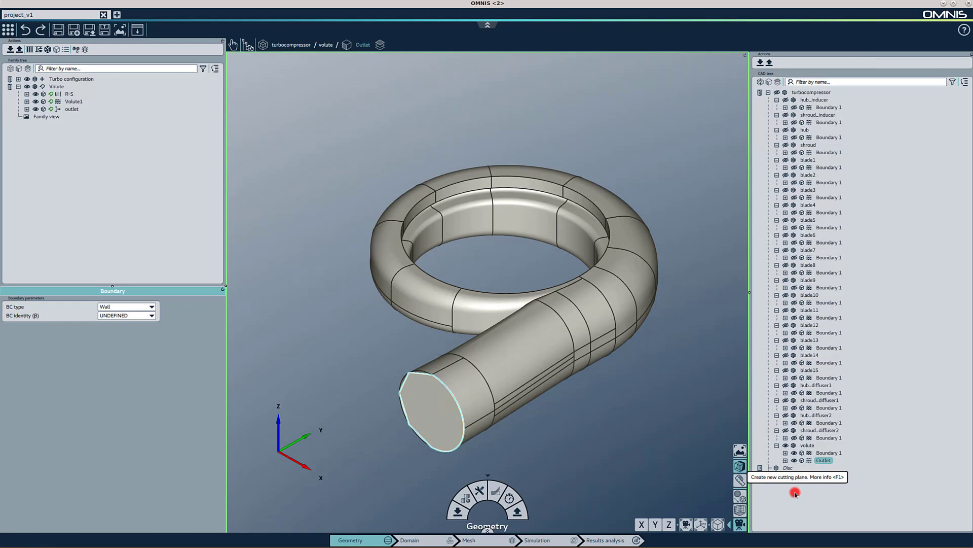
- Create a new cutting plane and review its probe data type options, keeping Cartesian
click(823, 486)
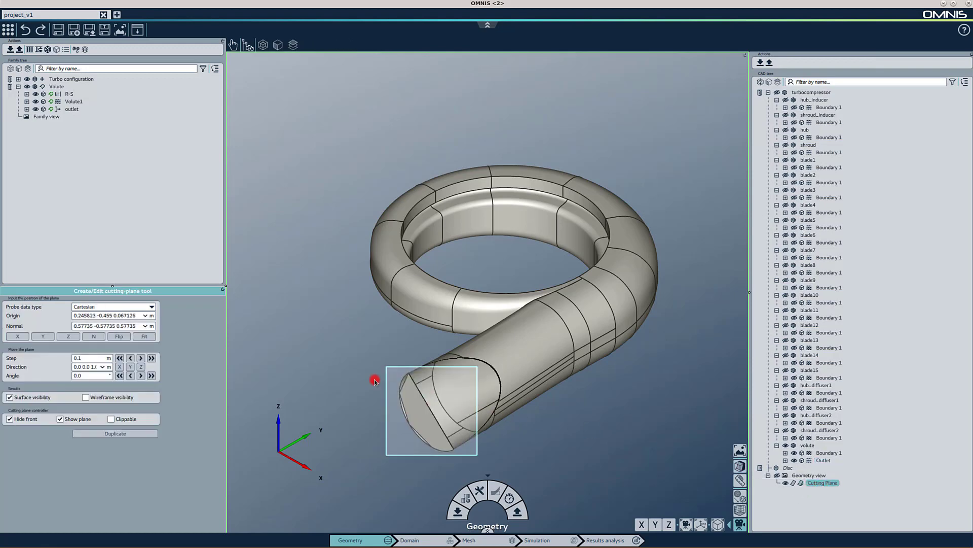
click(132, 308)
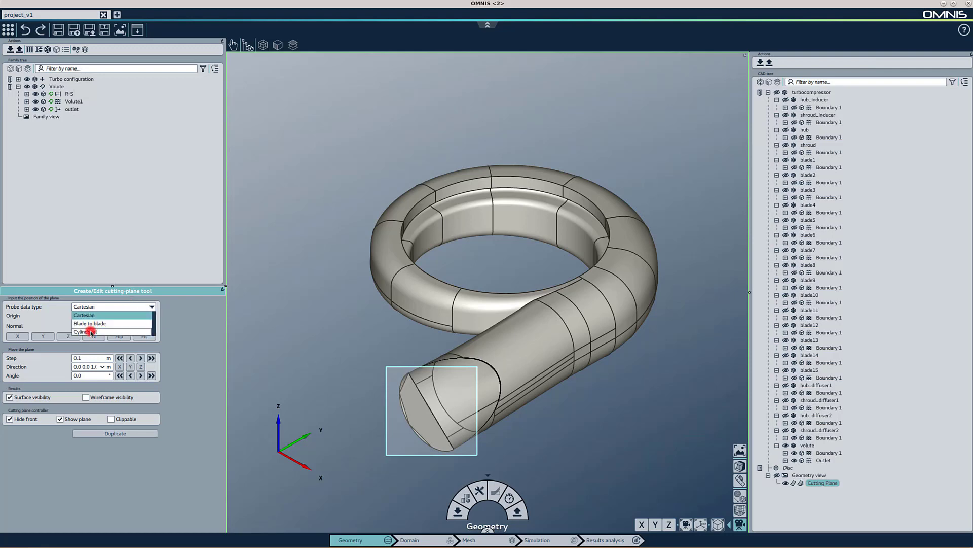
click(203, 325)
- Set the cutting plane's origin to 0 0 0 and align its normal with the X axis
triple_click(122, 316)
text(0 0 0)
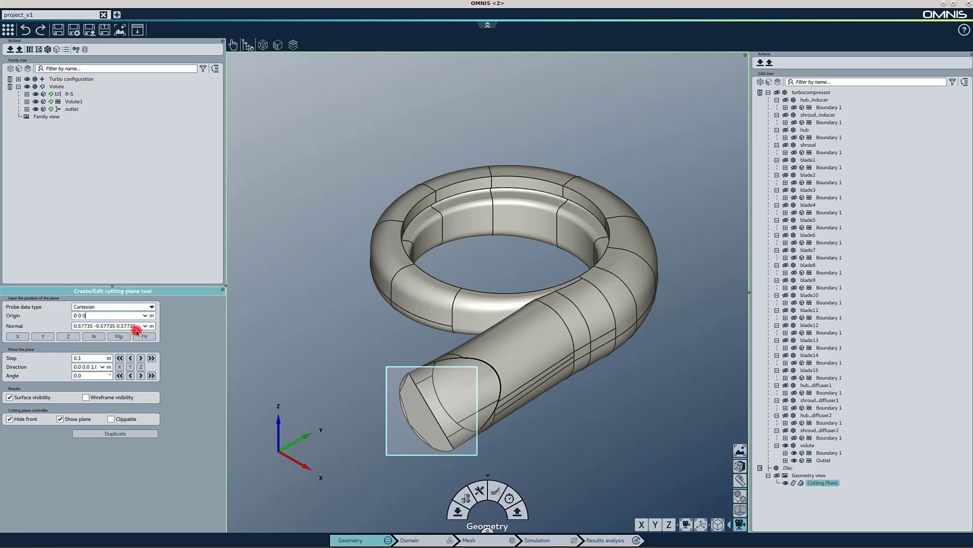
click(19, 337)
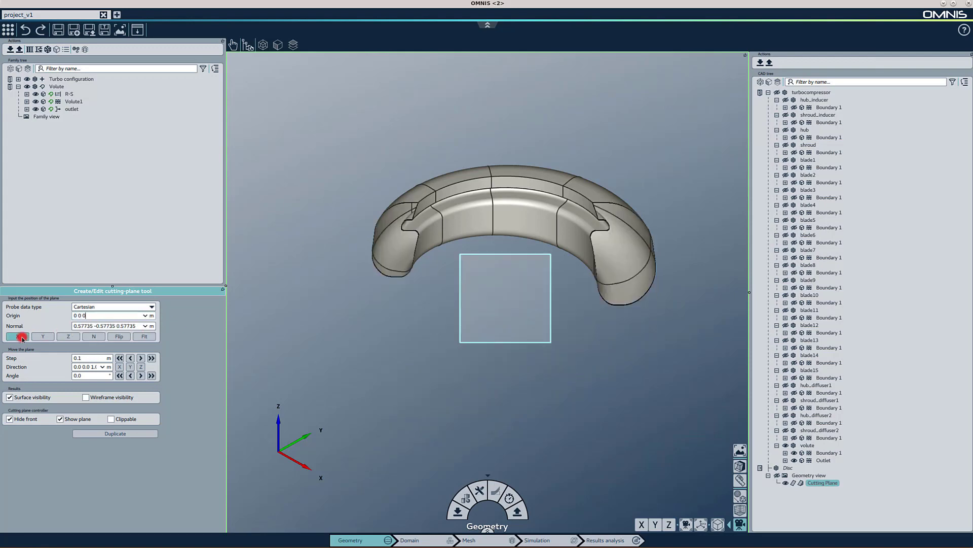
- Align the cutting plane normal with the Y and Z axes and flip its direction
click(49, 337)
click(70, 337)
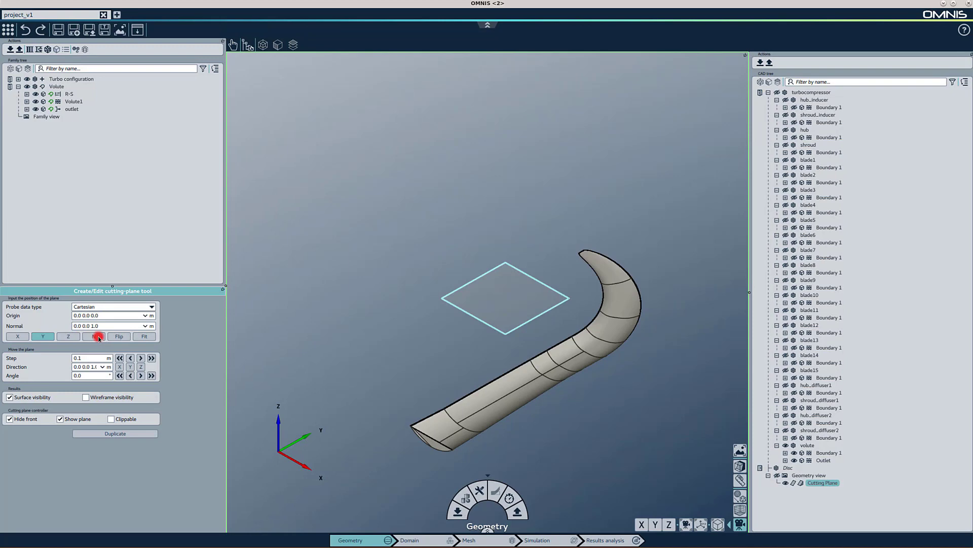
click(120, 336)
click(121, 338)
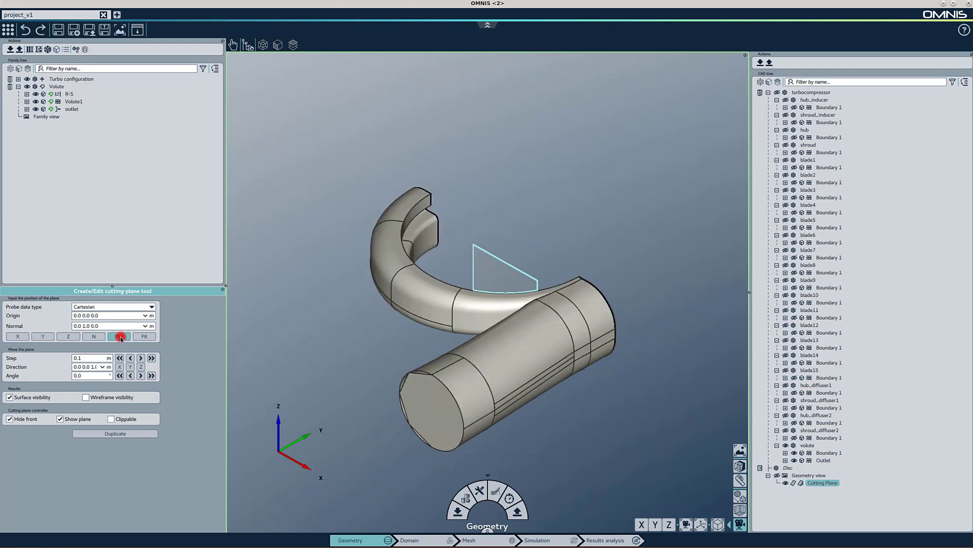
click(121, 338)
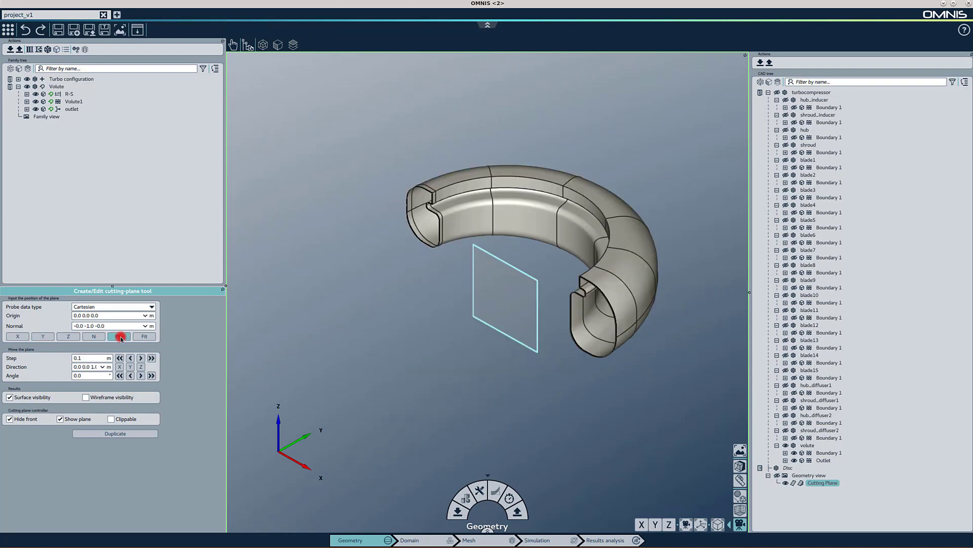
- Move the cutting plane one step along its normal, then set its normal to Z and flip it
click(151, 358)
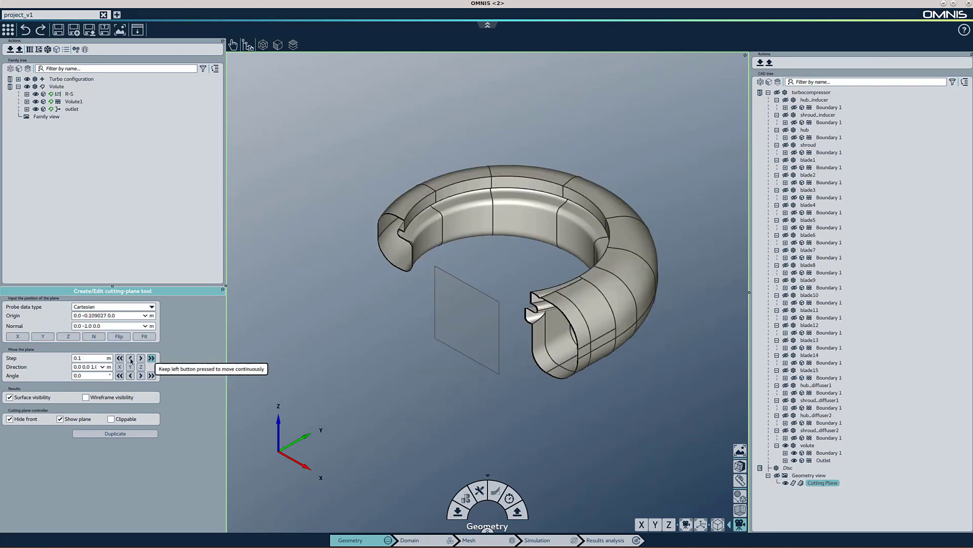
click(68, 336)
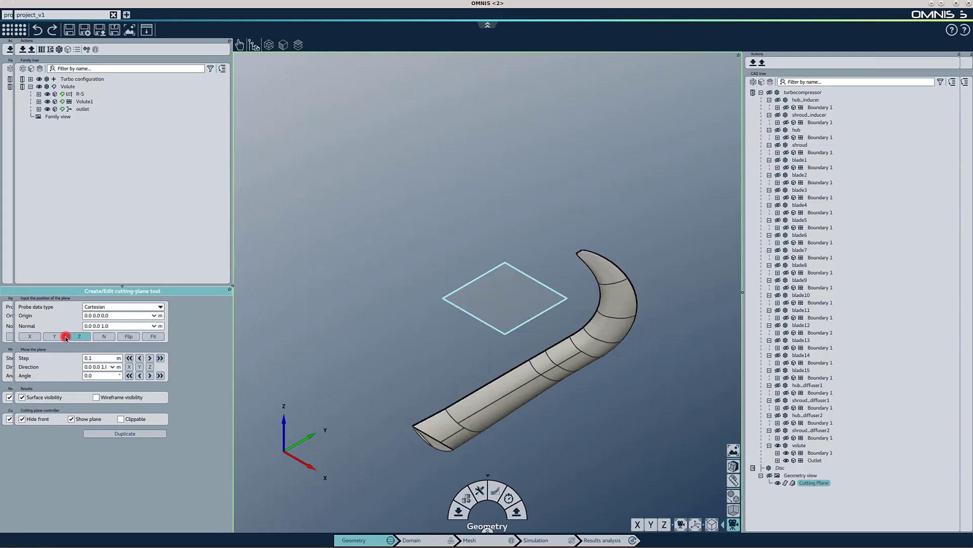
click(129, 336)
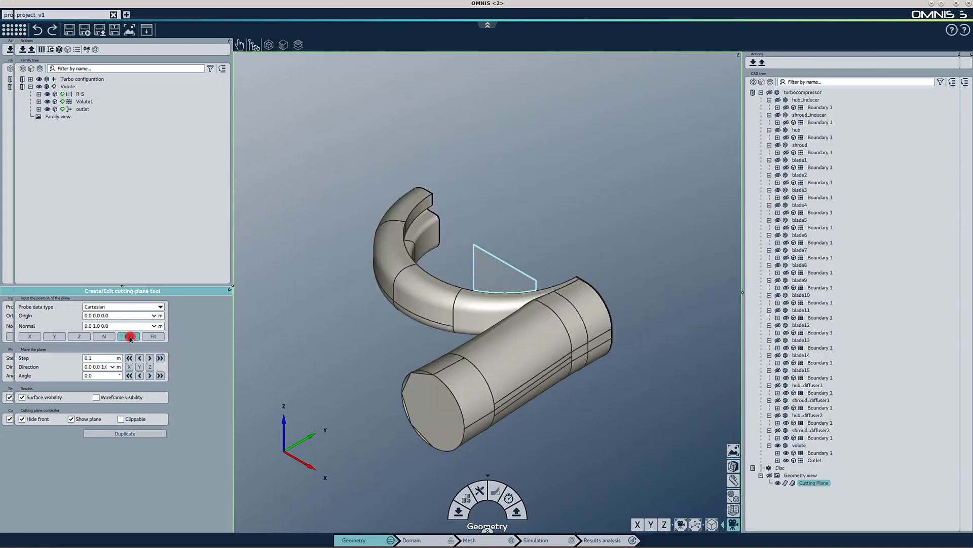
- Flip the cutting plane's normal and step the plane along its normal through the volute
click(130, 336)
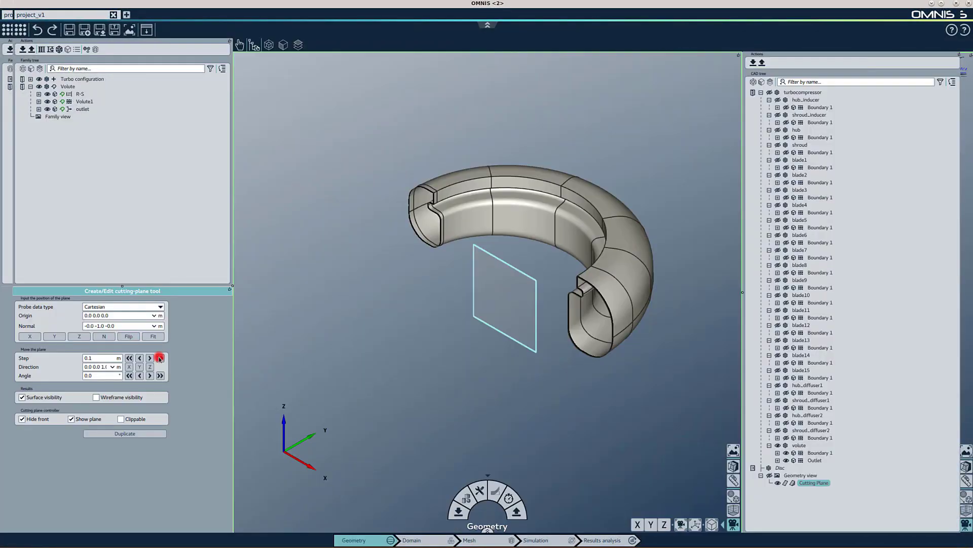
click(158, 358)
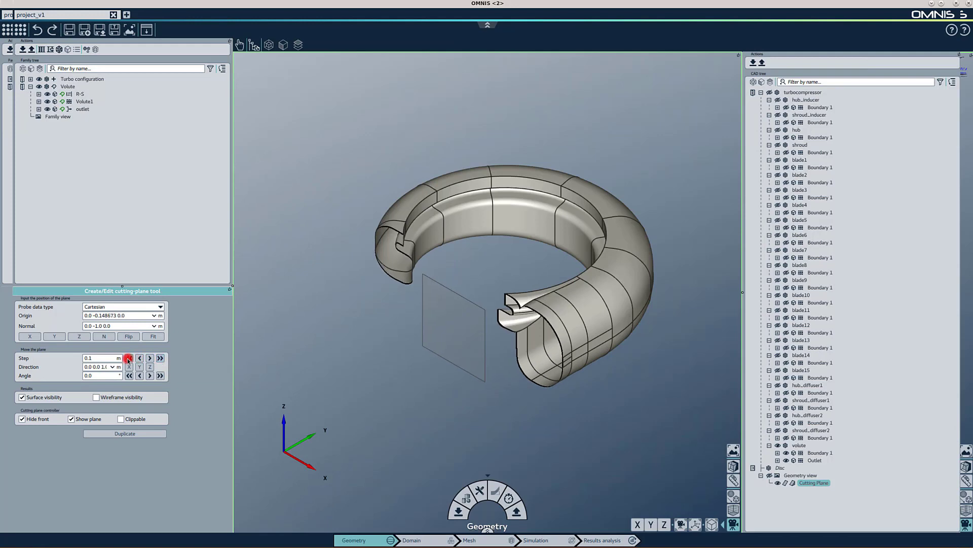
click(57, 90)
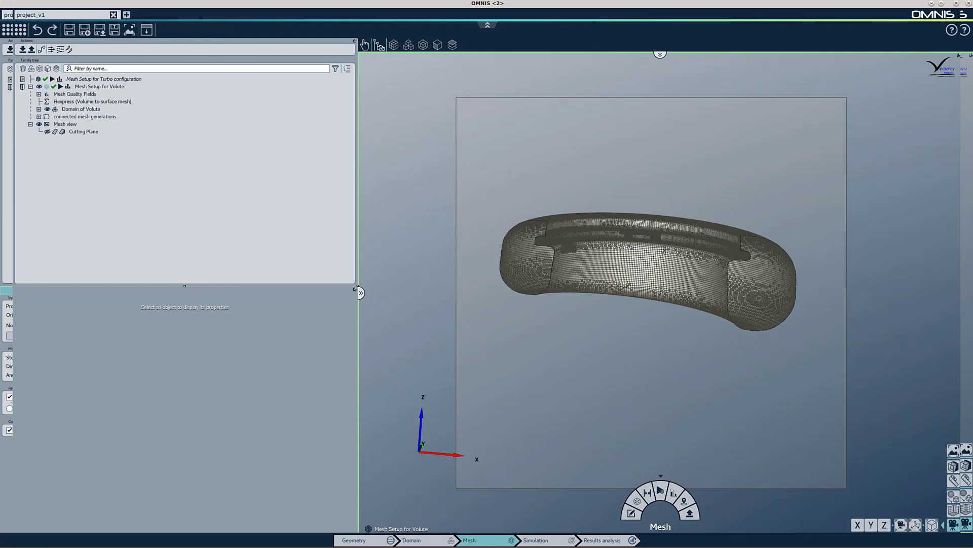
- Start the mesh analysis for the volute mesh setup and toggle the cutting plane's plane display through the mesh cells
click(69, 88)
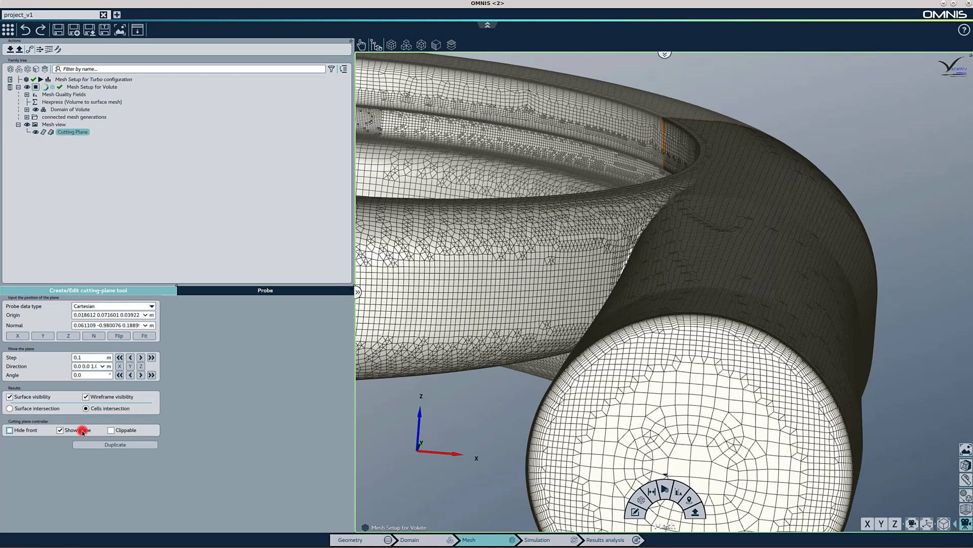
click(81, 431)
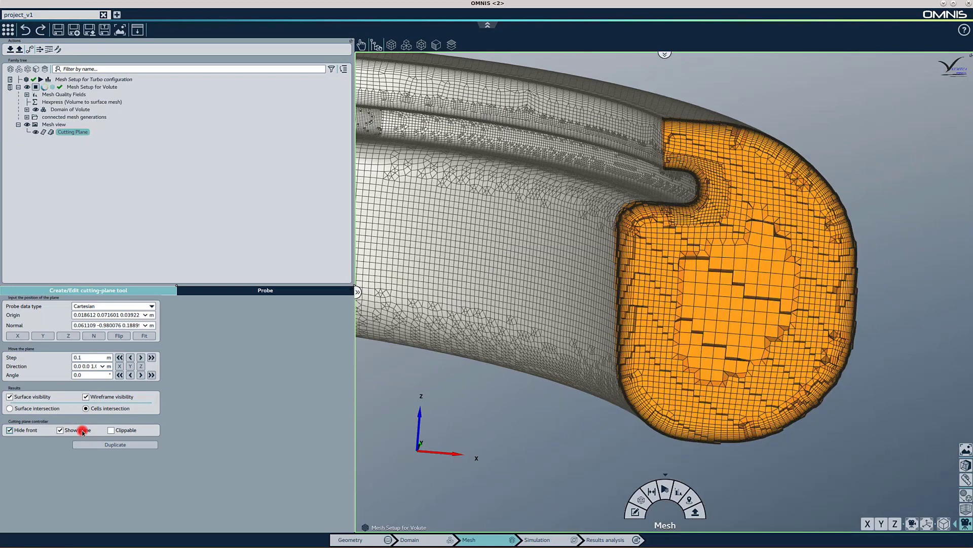
click(83, 431)
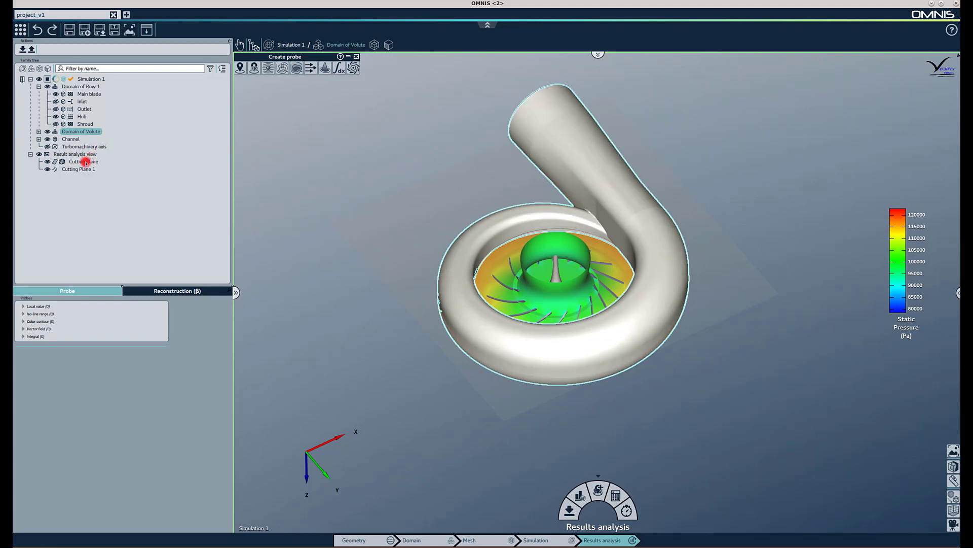
- Toggle the visibility of both cutting planes in the result analysis view to show static pressure on the section
click(62, 161)
click(62, 162)
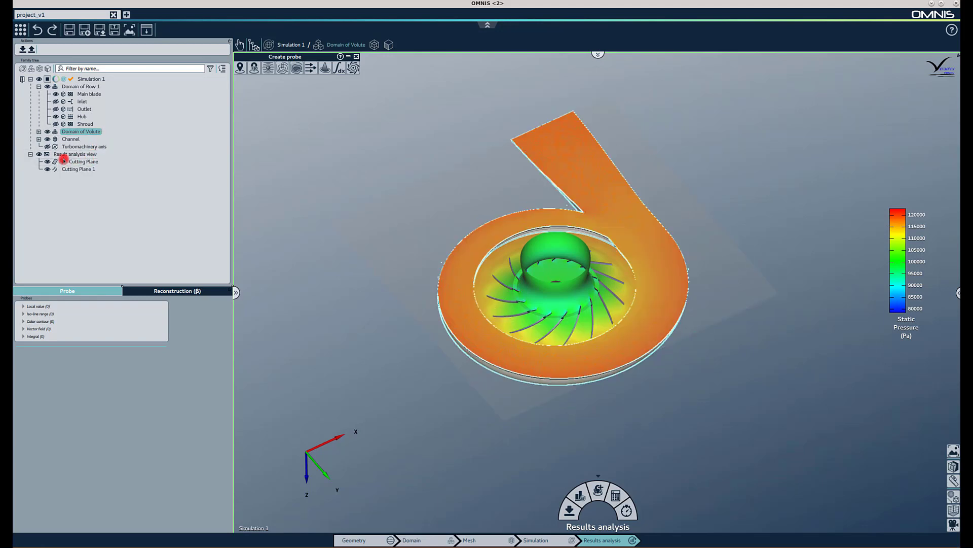
click(49, 170)
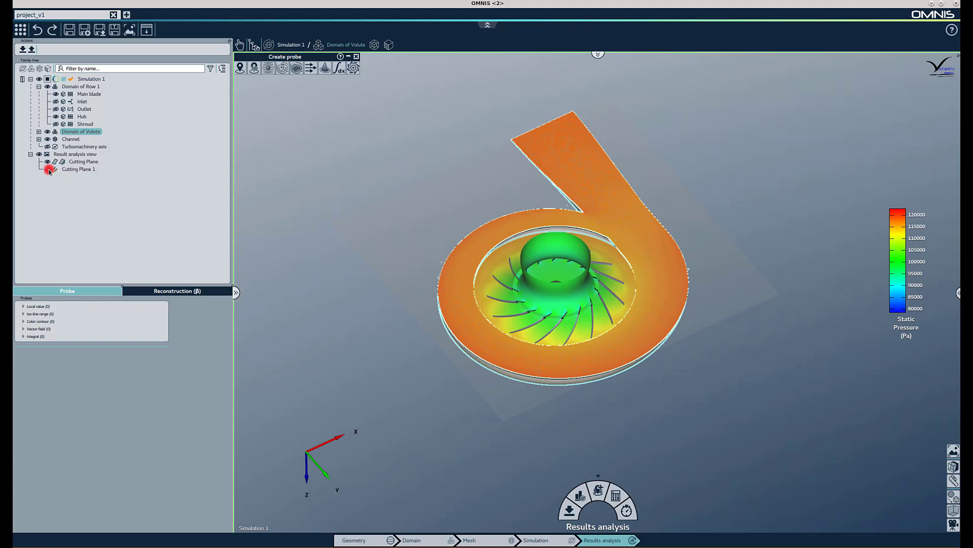